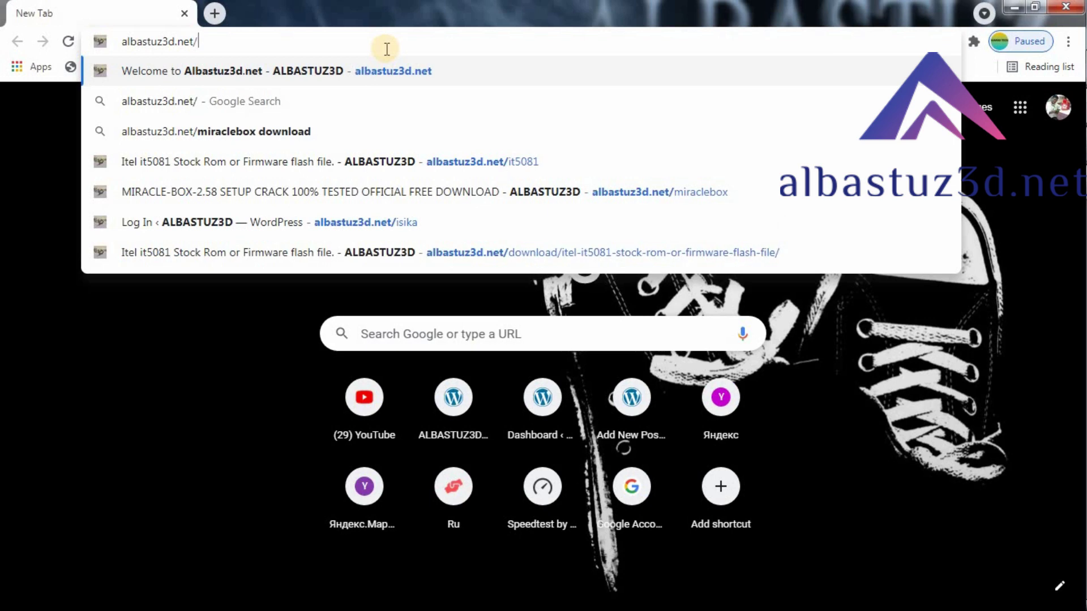
Open albastuz3d.net/it5081 and review the firmware download and the driver and flash tool links in the instructions
{"action": "type", "text": "0"}
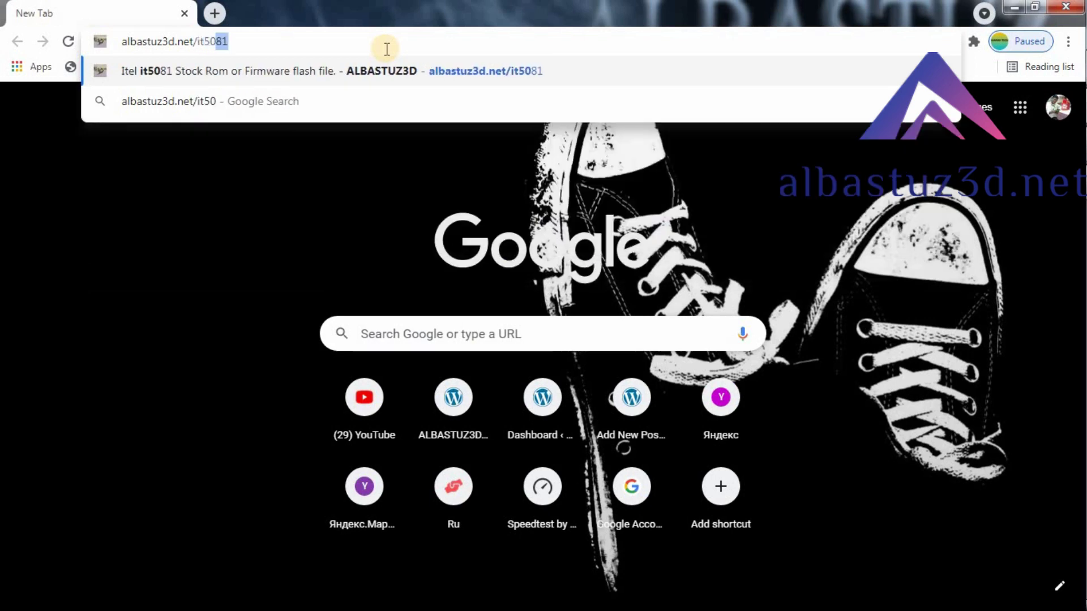
{"action": "type", "text": "81"}
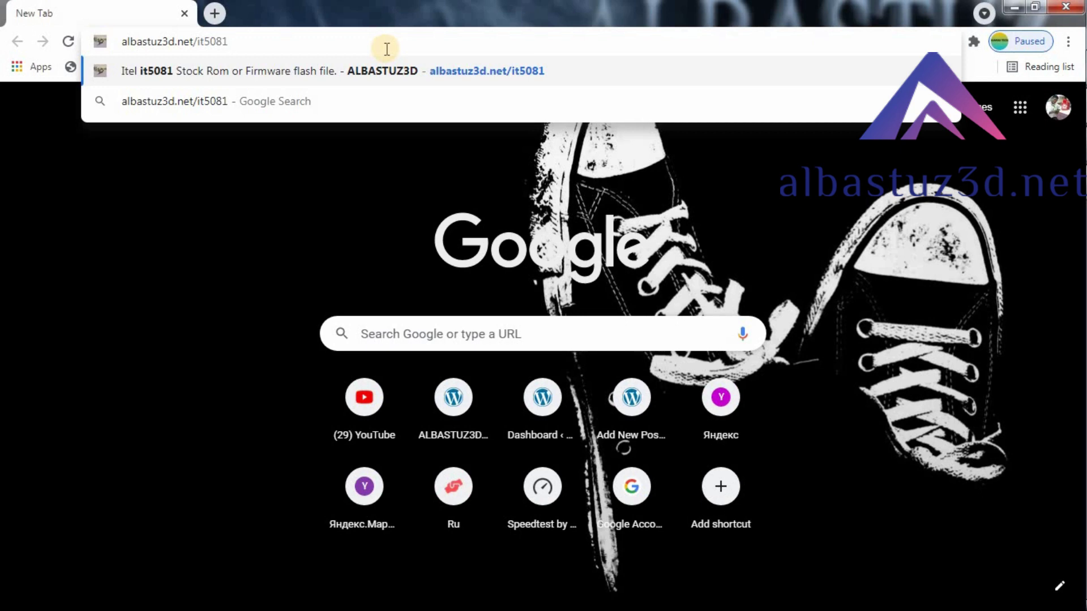
{"action": "key", "text": "Return"}
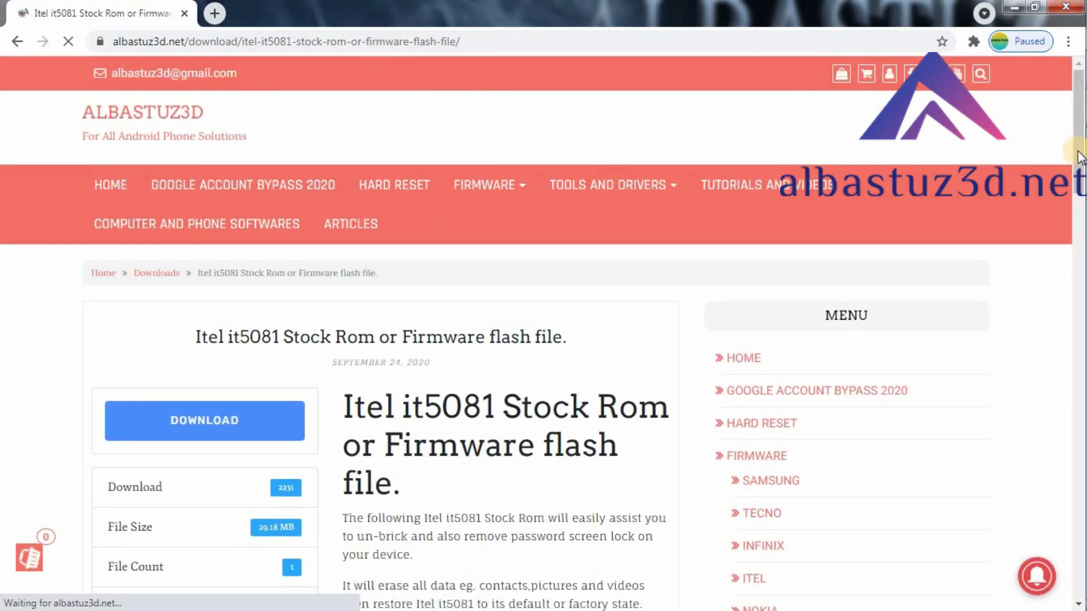
{"action": "left_click_drag", "start_coordinate": [1079, 161], "coordinate": [1080, 200]}
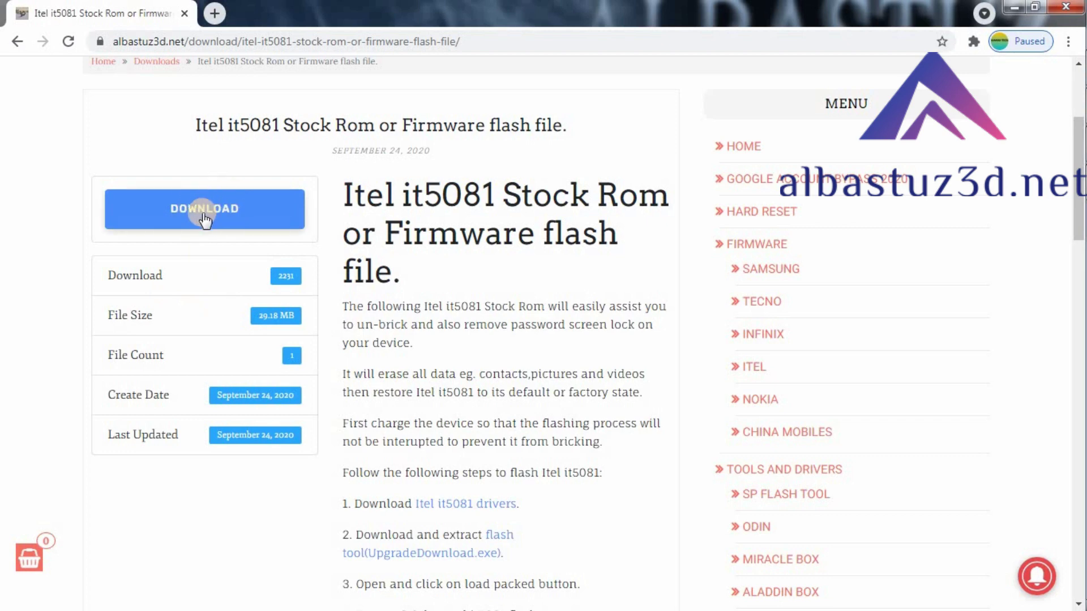
{"action": "left_click_drag", "start_coordinate": [1078, 227], "coordinate": [1080, 264]}
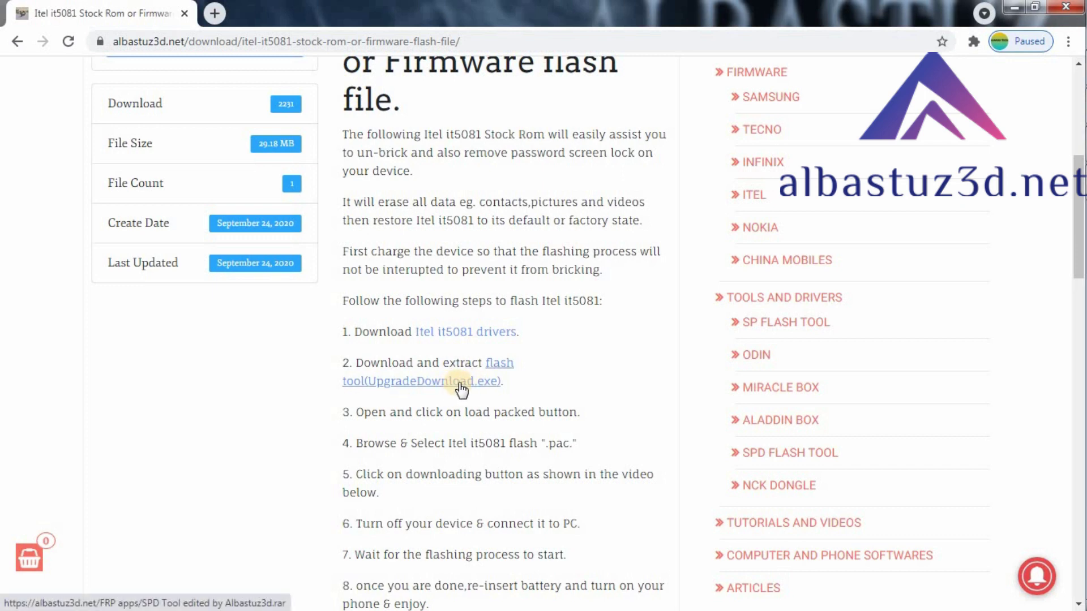
Switch to the desktop's Downloads folder and extract the Itel It5081-G2425 Full Package archive into a folder of the same name
{"action": "left_click", "coordinate": [1015, 6]}
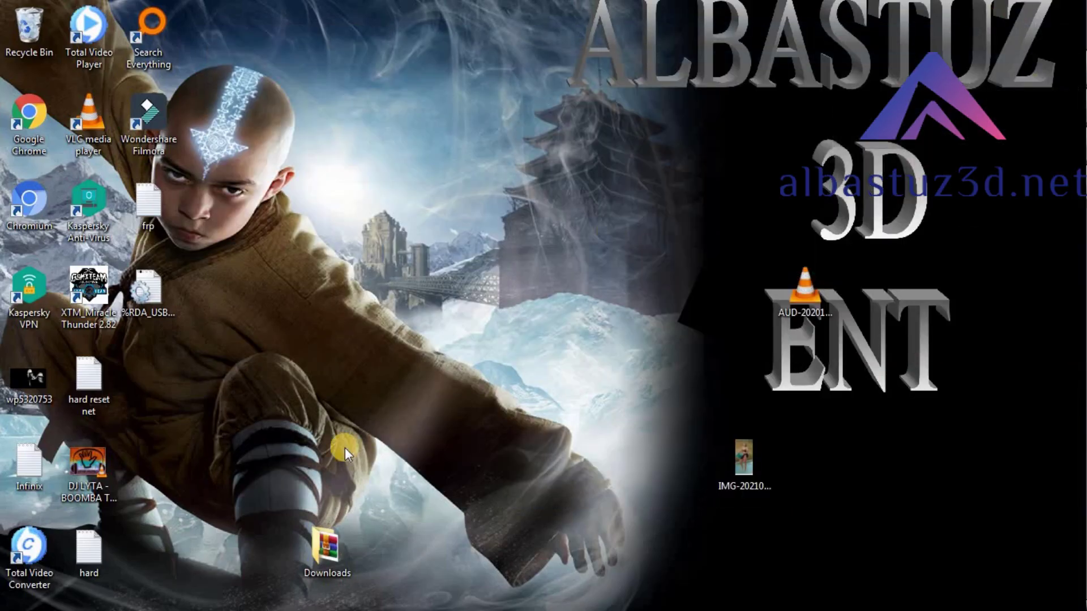
{"action": "right_click", "coordinate": [320, 559]}
{"action": "left_click", "coordinate": [359, 145]}
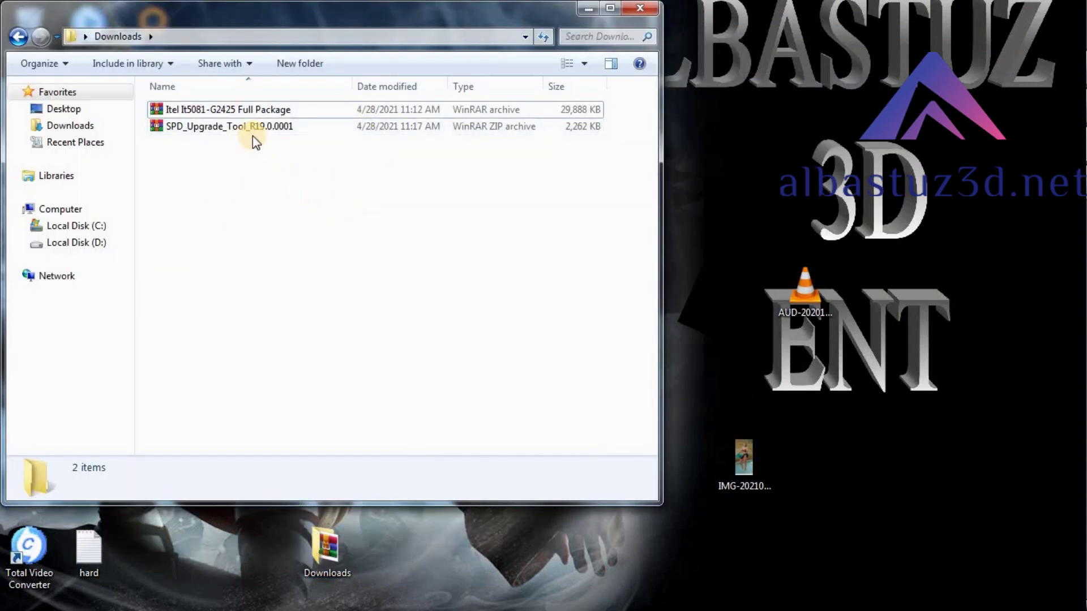
{"action": "double_click", "coordinate": [253, 108]}
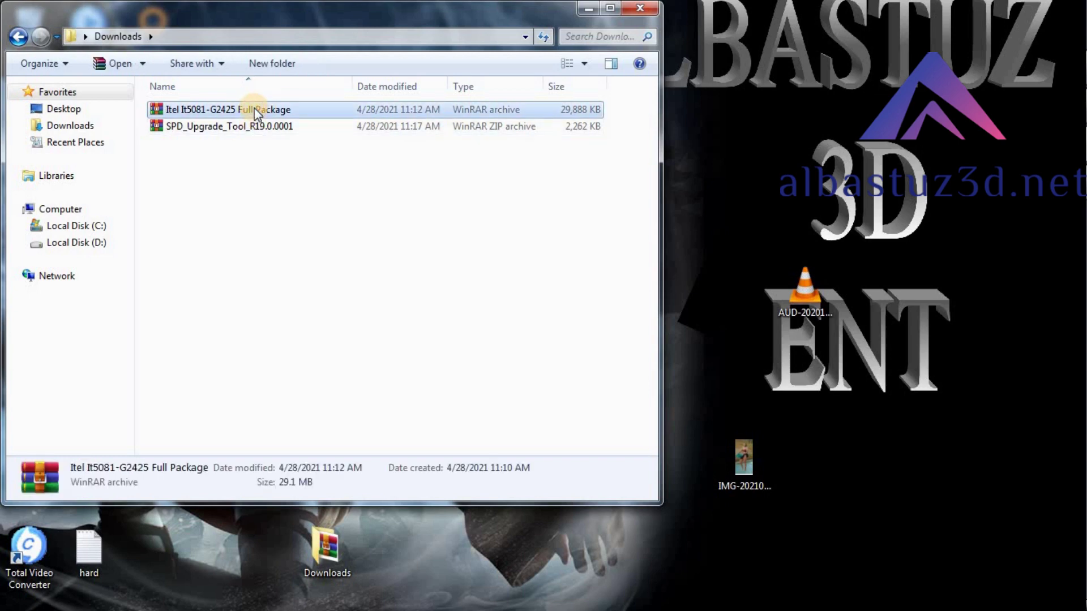
{"action": "right_click", "coordinate": [255, 111]}
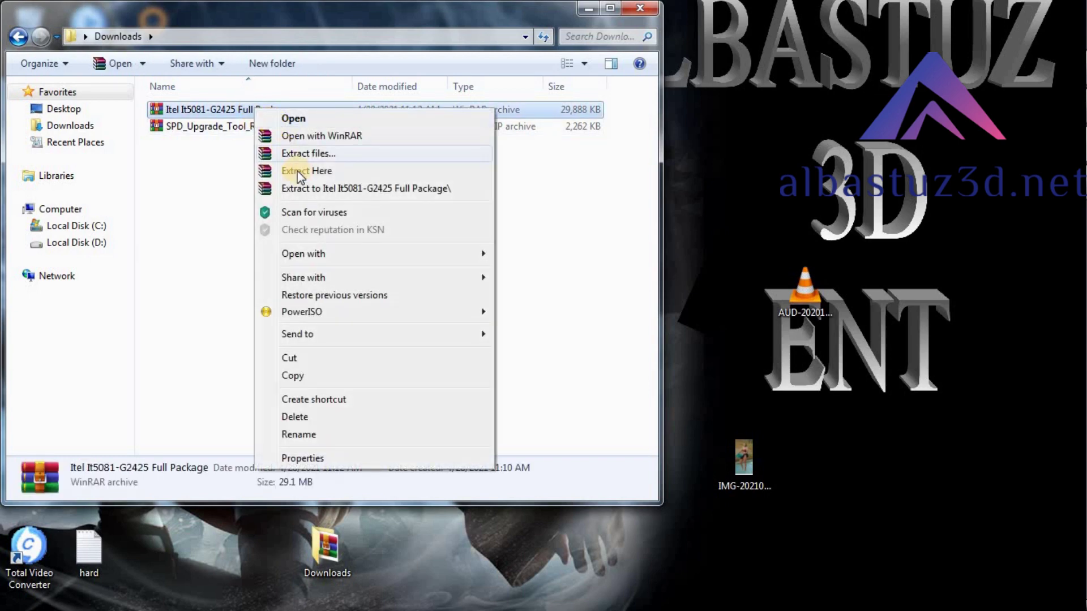
{"action": "left_click", "coordinate": [331, 187]}
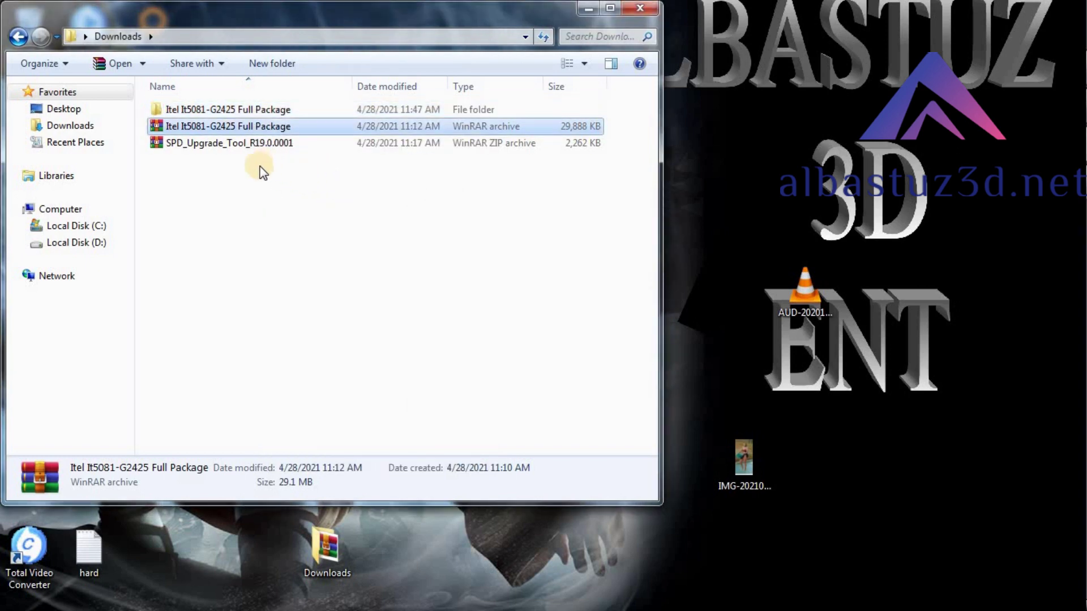
Extract the SPD_Upgrade_Tool_R19.0.0001 ZIP archive into its own folder in Downloads
{"action": "left_click", "coordinate": [254, 148]}
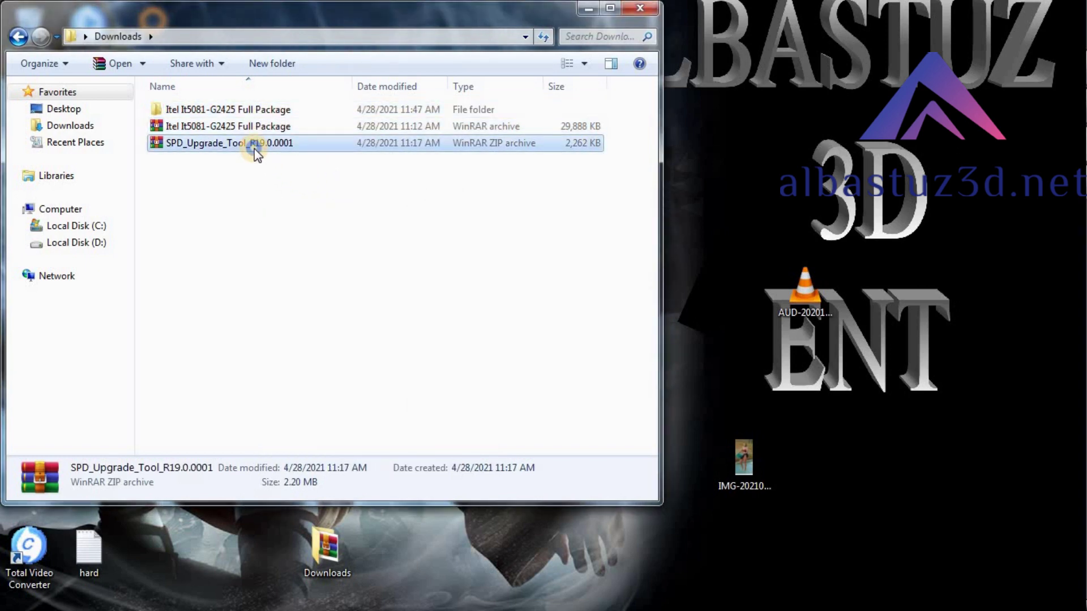
{"action": "right_click", "coordinate": [254, 148]}
{"action": "left_click", "coordinate": [333, 229]}
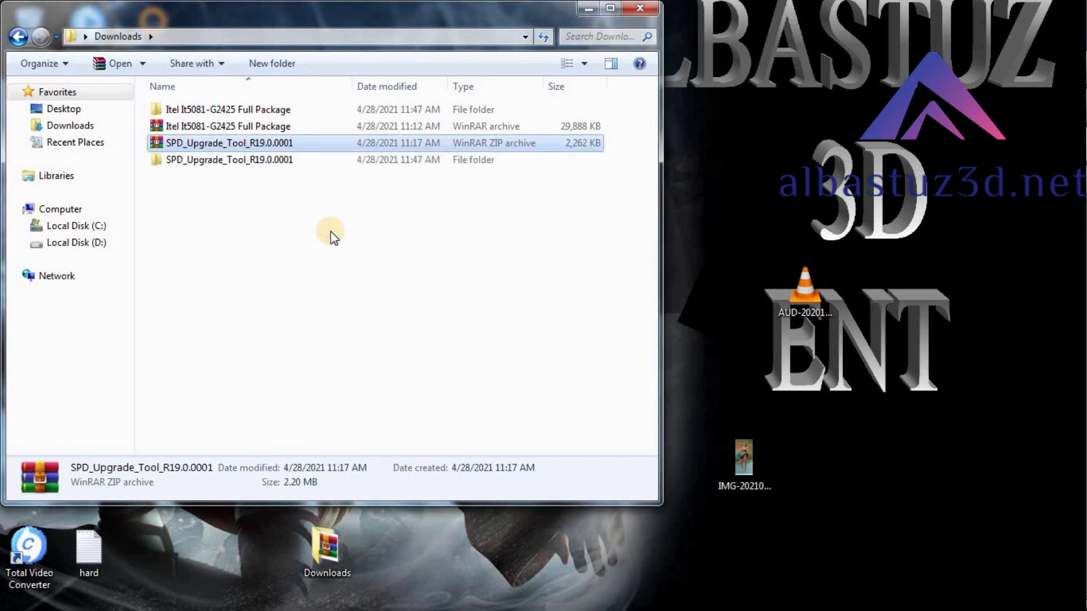
Open the extracted SPD_Upgrade_Tool_R19.0.0001 folder and its inner folder of the same name
{"action": "left_click", "coordinate": [274, 128]}
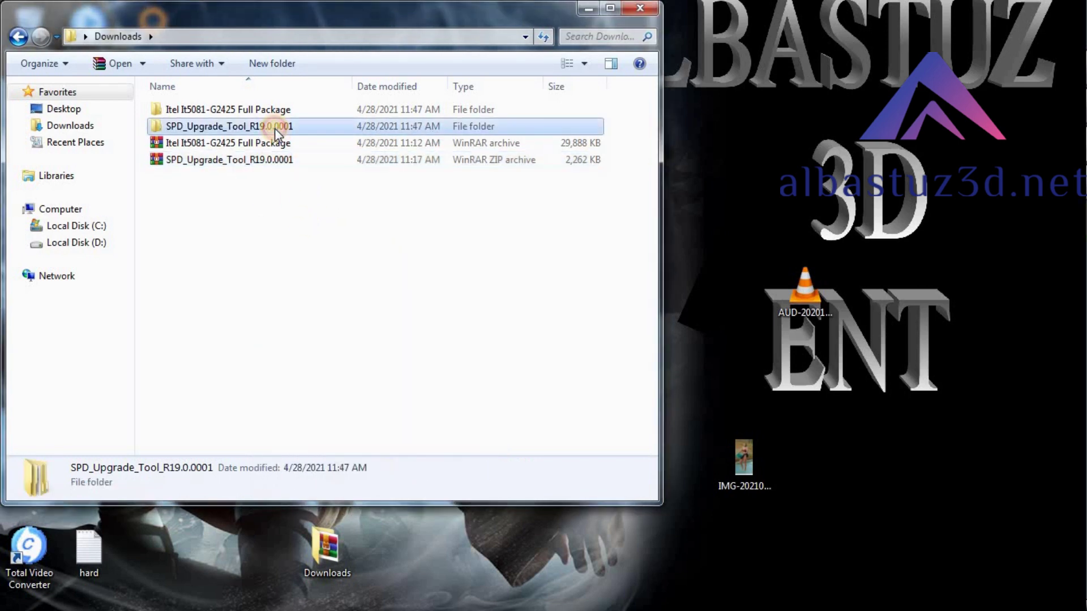
{"action": "right_click", "coordinate": [274, 128]}
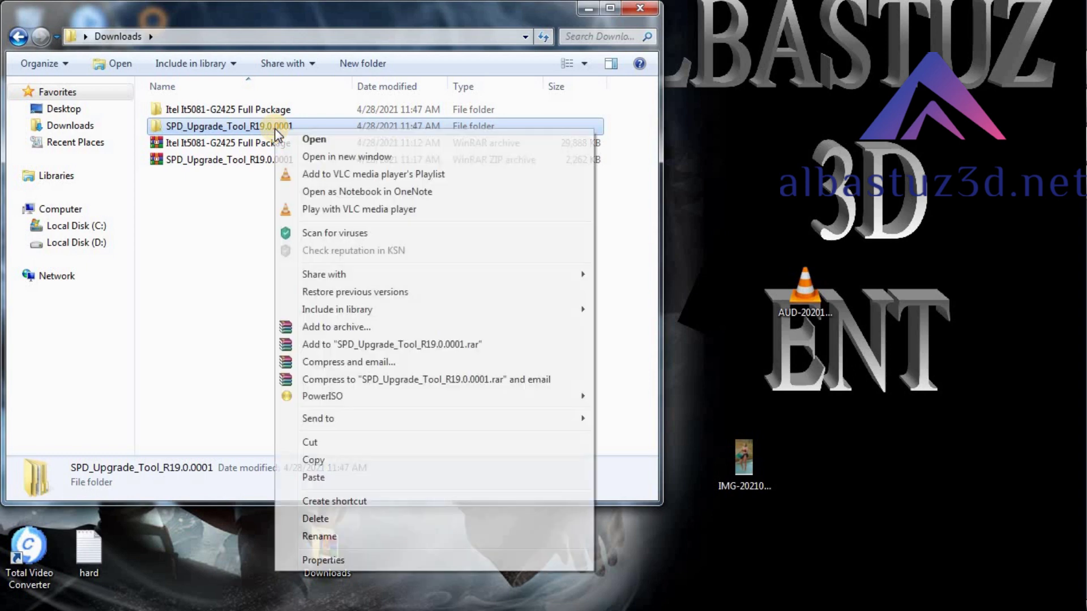
{"action": "left_click", "coordinate": [301, 140]}
{"action": "double_click", "coordinate": [287, 109]}
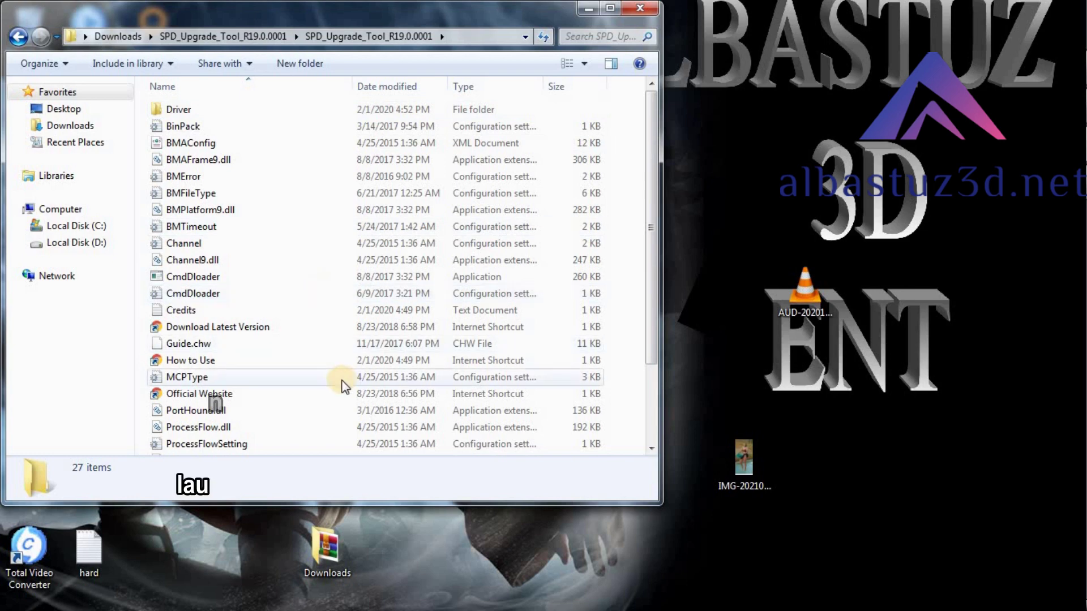
Launch the UpgradeDownload application from the tool folder and move its window to the upper-left corner of the desktop
{"action": "key", "text": "Down"}
{"action": "key", "text": "Down"}
{"action": "key", "text": "Down"}
{"action": "key", "text": "Down"}
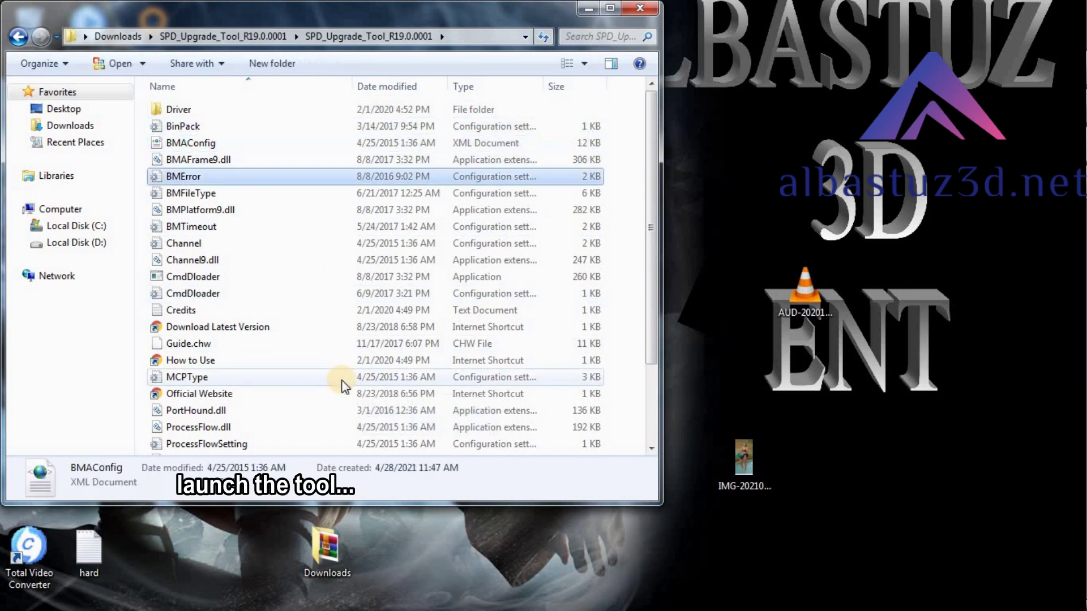
{"action": "key", "text": "End"}
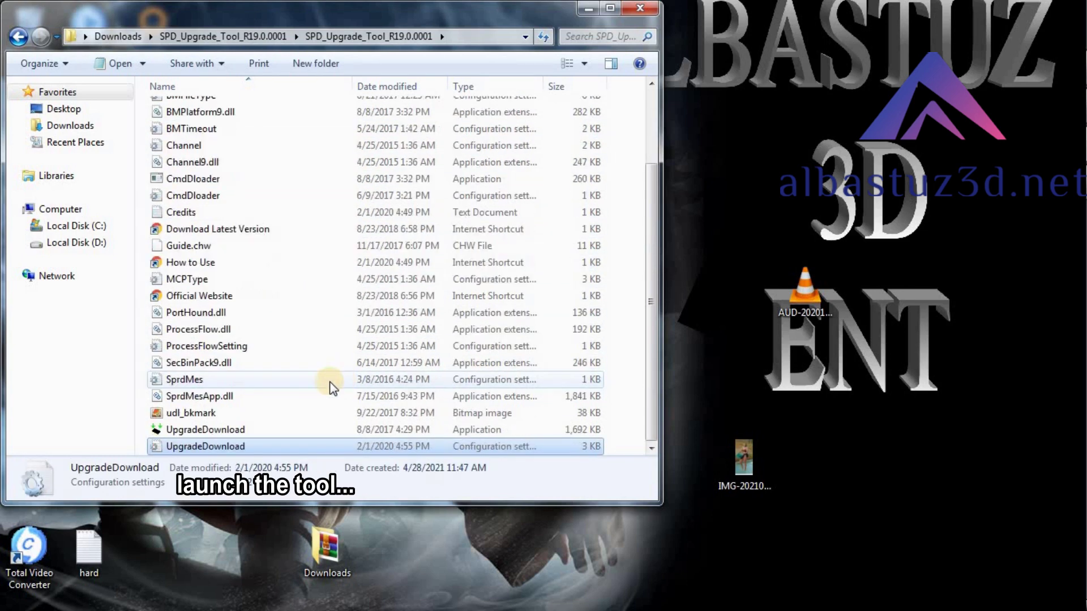
{"action": "left_click", "coordinate": [251, 431]}
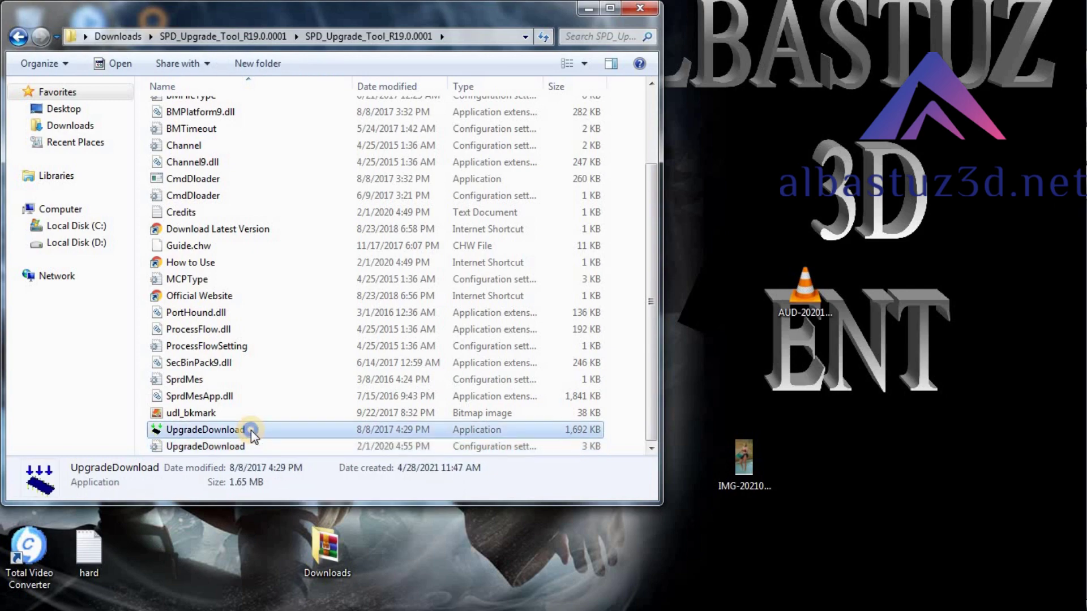
{"action": "right_click", "coordinate": [251, 431]}
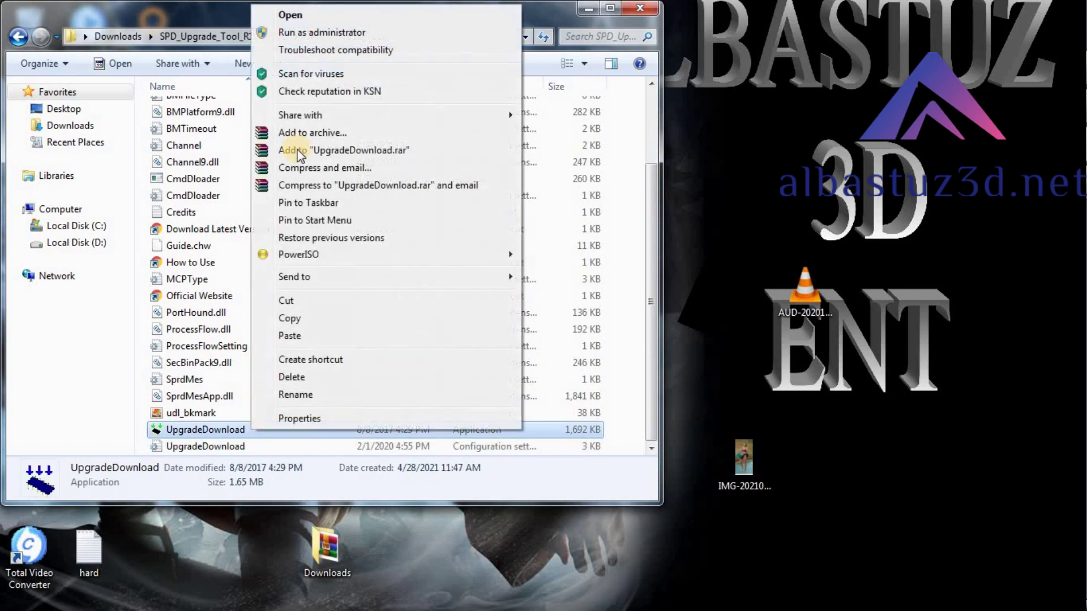
{"action": "left_click", "coordinate": [310, 17]}
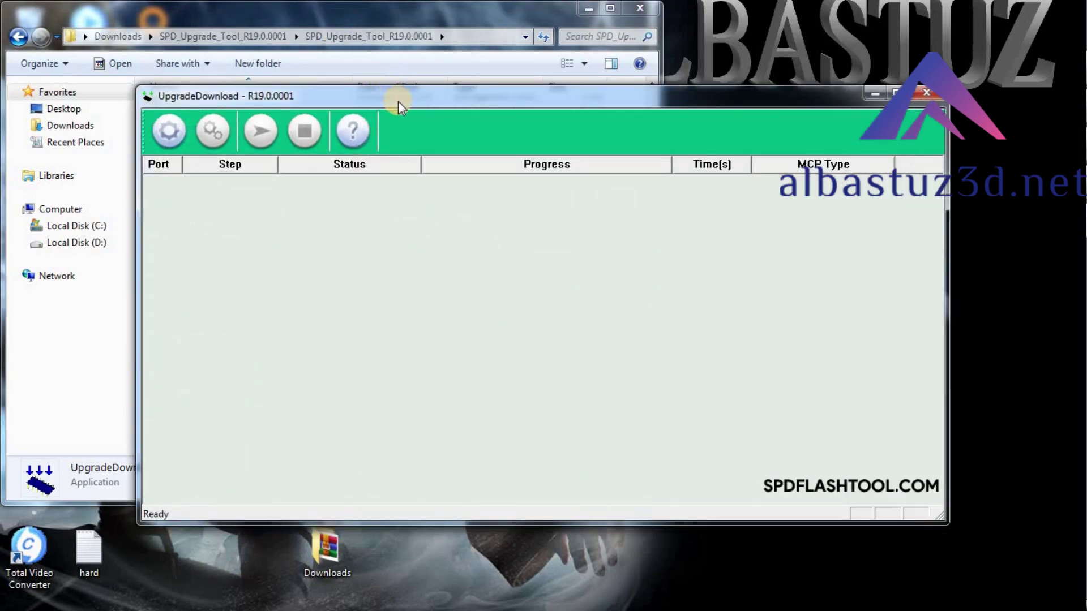
{"action": "left_click_drag", "start_coordinate": [393, 94], "coordinate": [260, 15]}
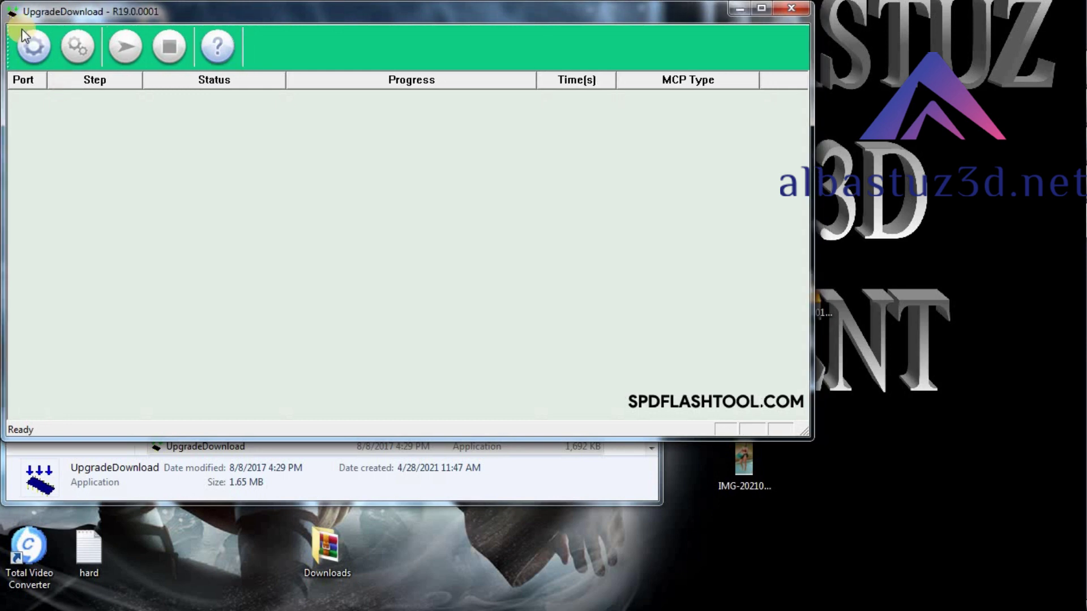
Load it5081-G2425-EnArFr-AROP-20190723.pac from the Itel It5081-G2425 Full Package folder in the desktop's Downloads and start flashing
{"action": "left_click", "coordinate": [32, 47]}
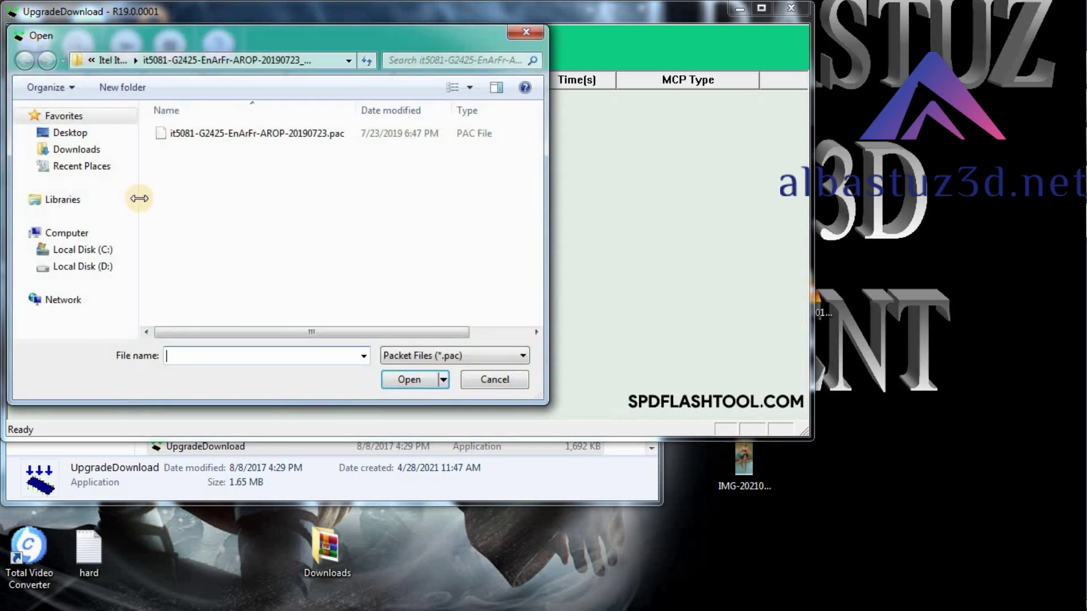
{"action": "left_click", "coordinate": [80, 138]}
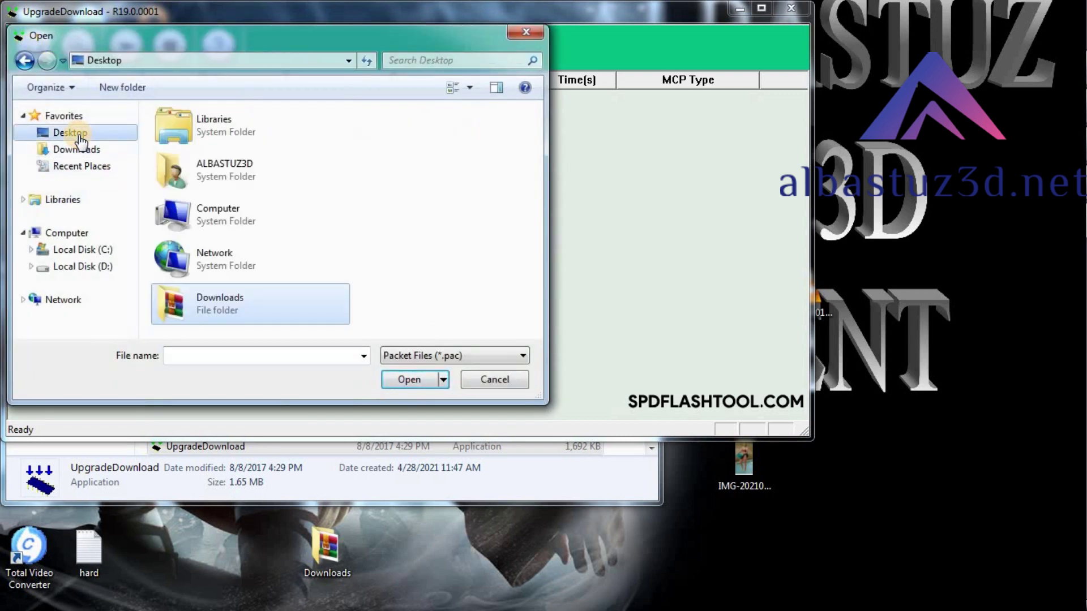
{"action": "left_click", "coordinate": [226, 304]}
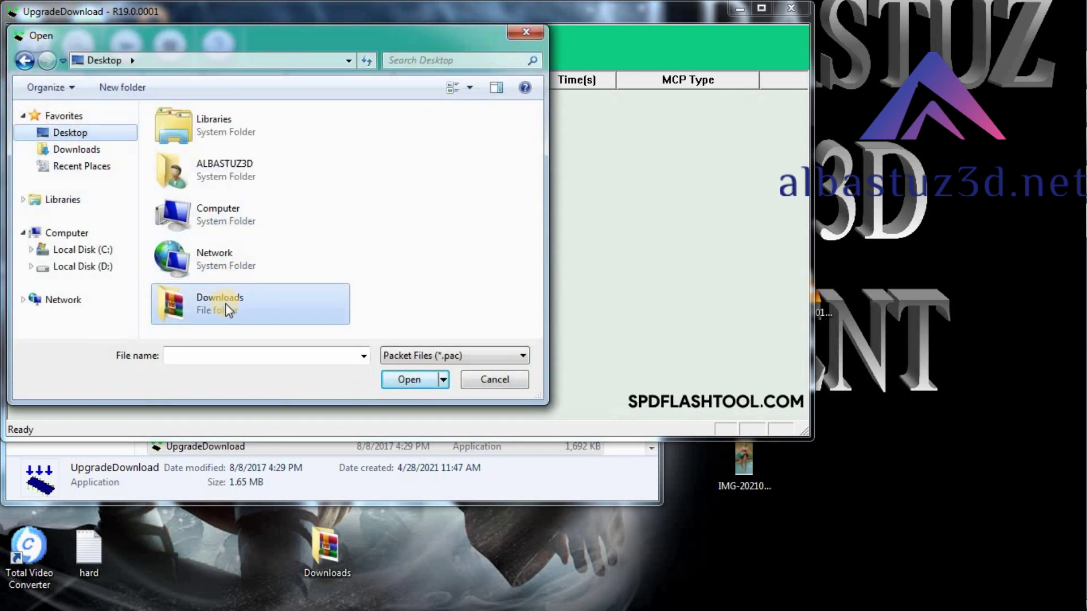
{"action": "double_click", "coordinate": [228, 304]}
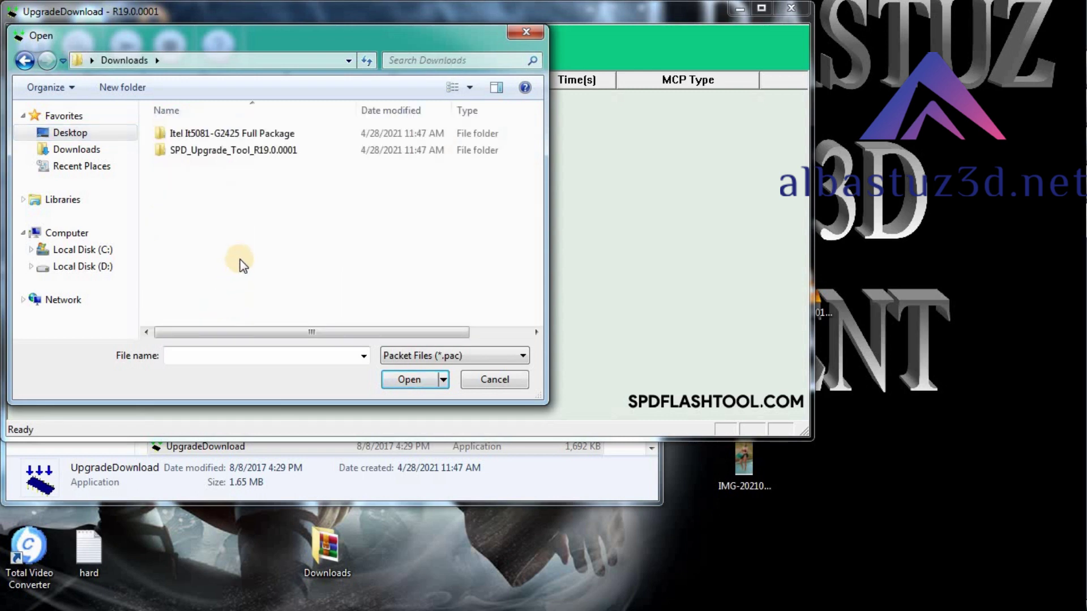
{"action": "double_click", "coordinate": [244, 135]}
{"action": "double_click", "coordinate": [245, 136]}
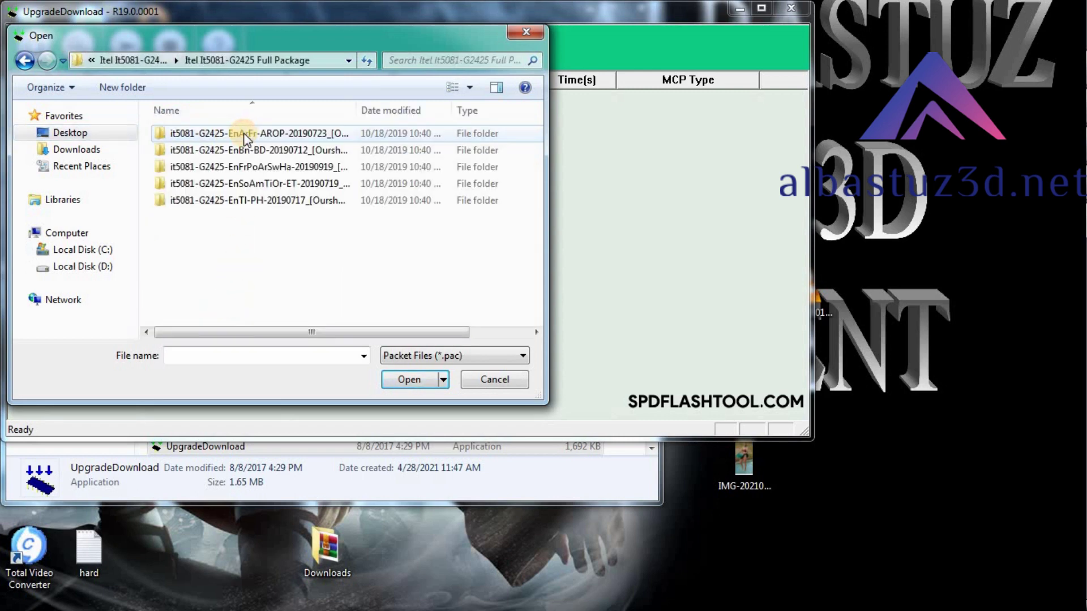
{"action": "double_click", "coordinate": [244, 134]}
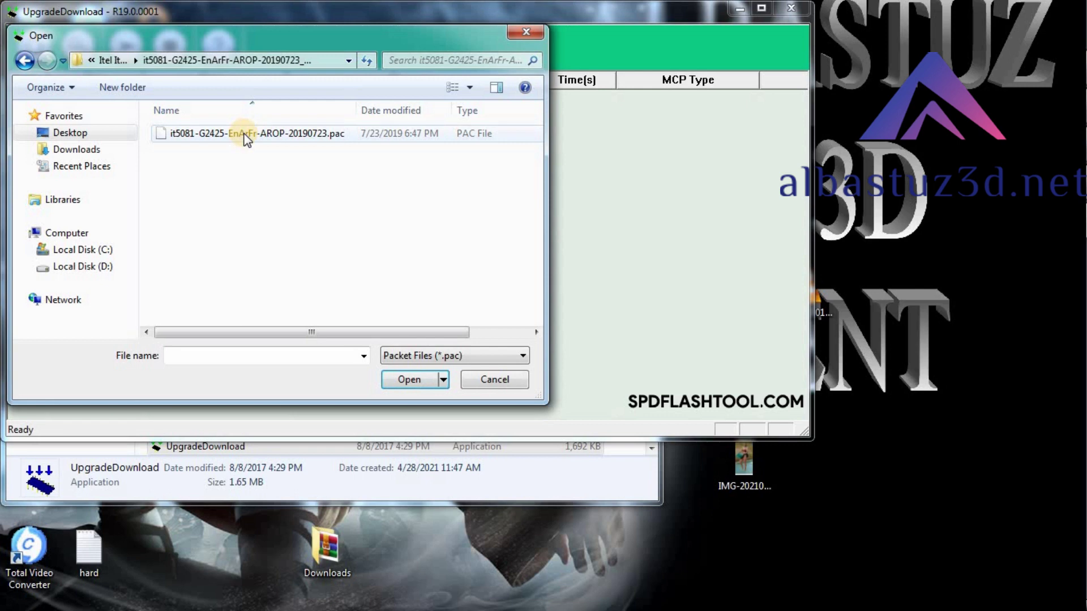
{"action": "double_click", "coordinate": [245, 136]}
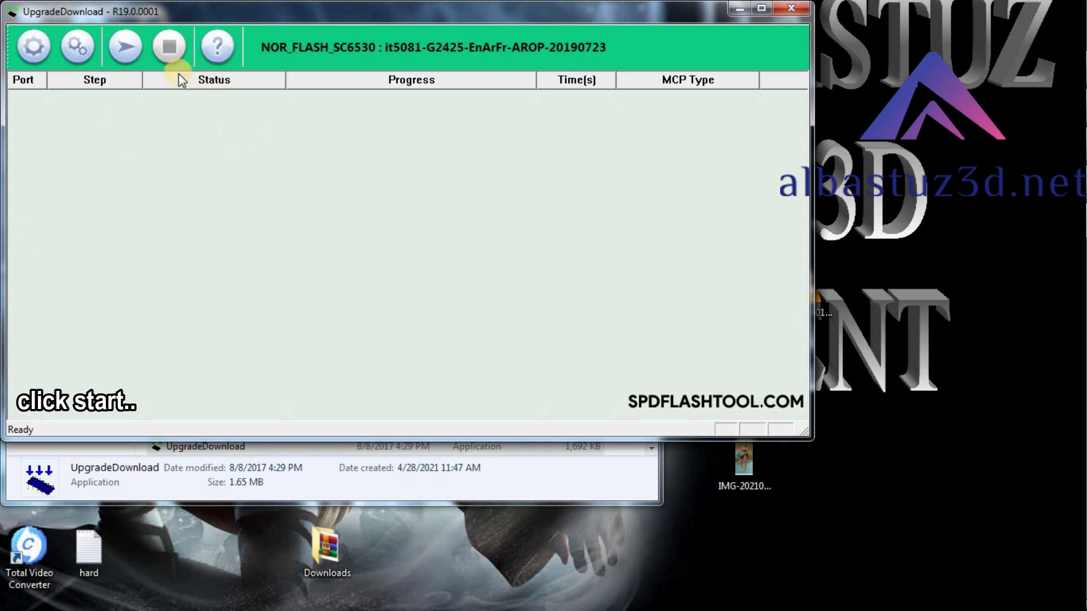
{"action": "left_click", "coordinate": [124, 43]}
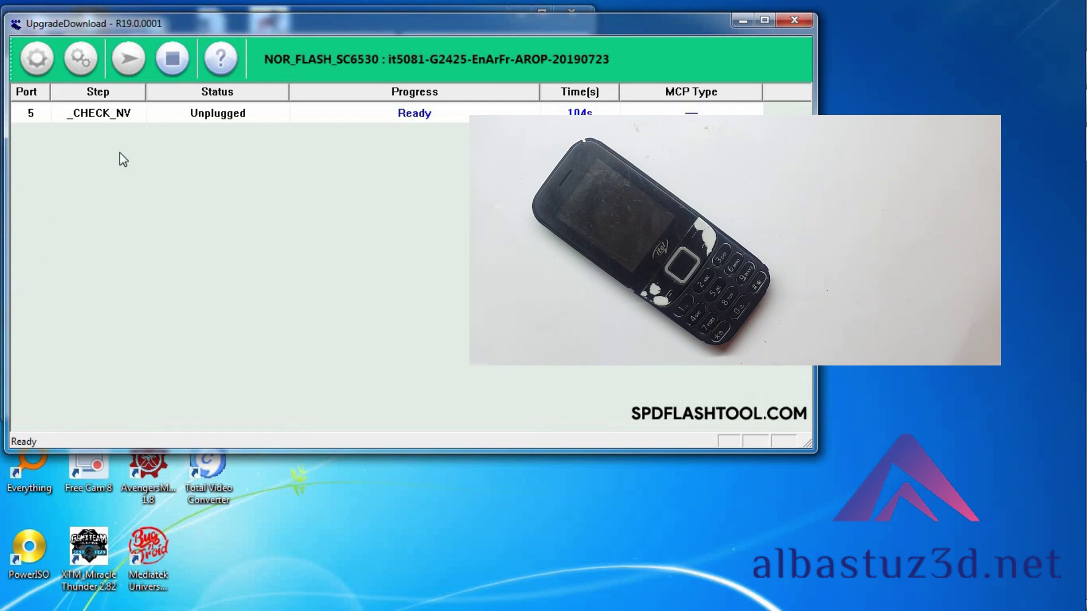
Stop the current session and start flashing it5081_all_version_LCD fix.pac, loaded from the [Albastuz3d]it5081_all_version_LCD fix_2 folder in Downloads
{"action": "left_click", "coordinate": [185, 54]}
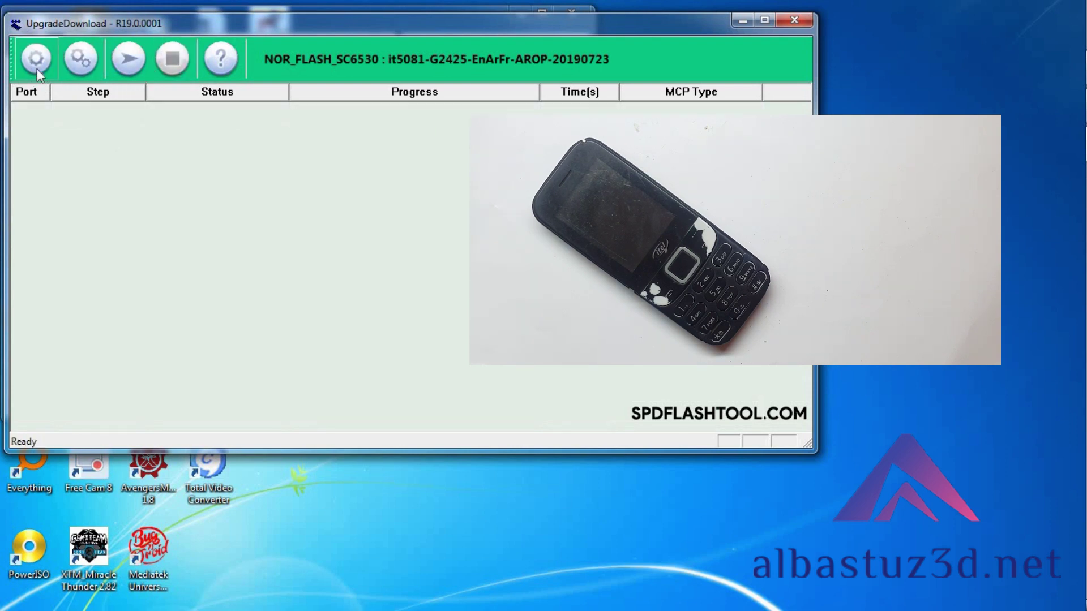
{"action": "left_click", "coordinate": [42, 47]}
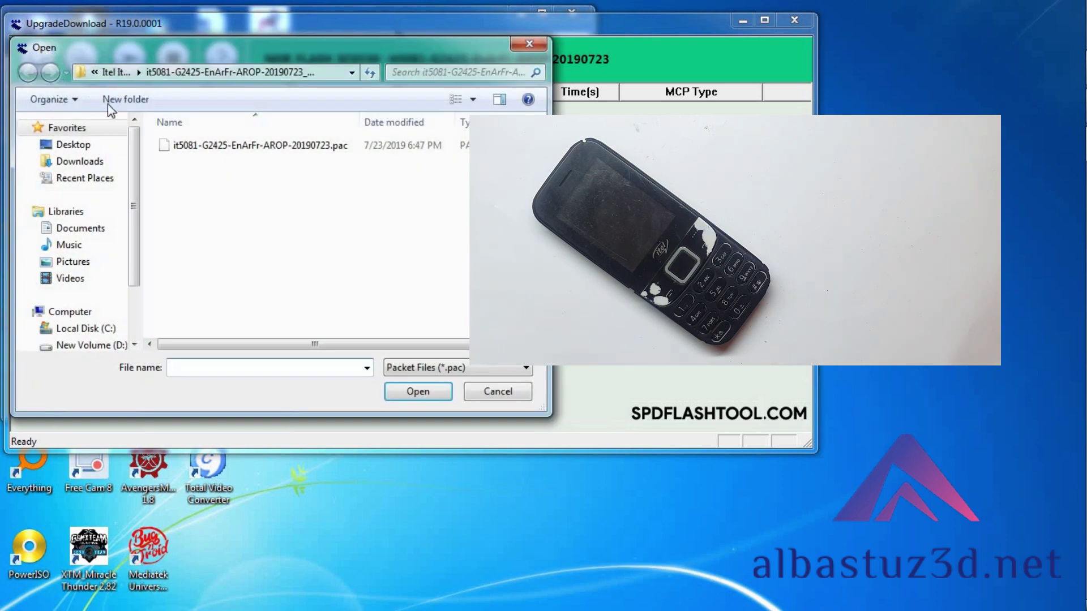
{"action": "left_click", "coordinate": [79, 145]}
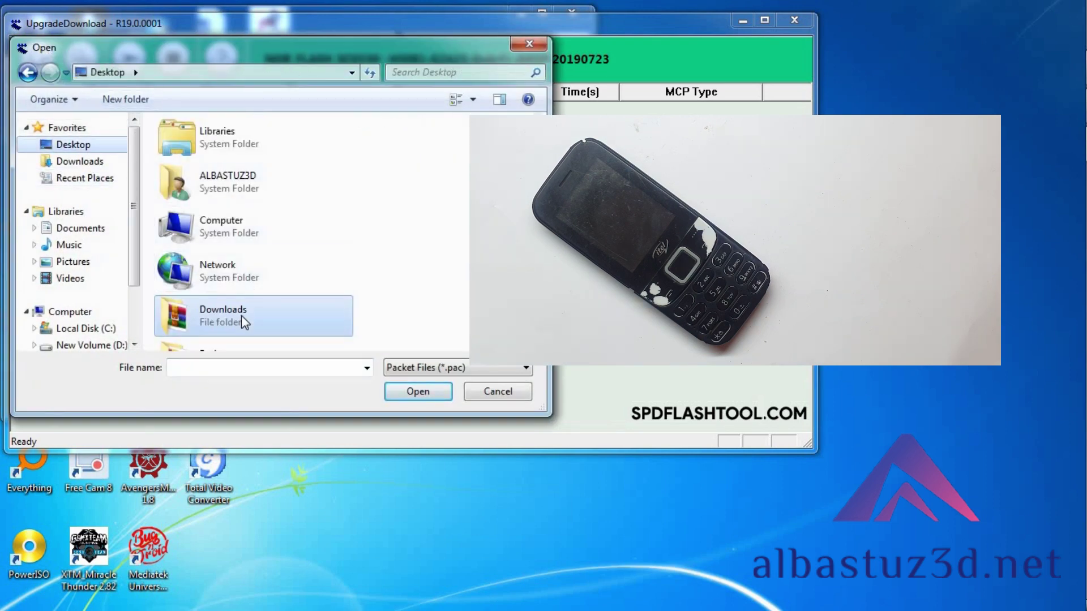
{"action": "double_click", "coordinate": [241, 315]}
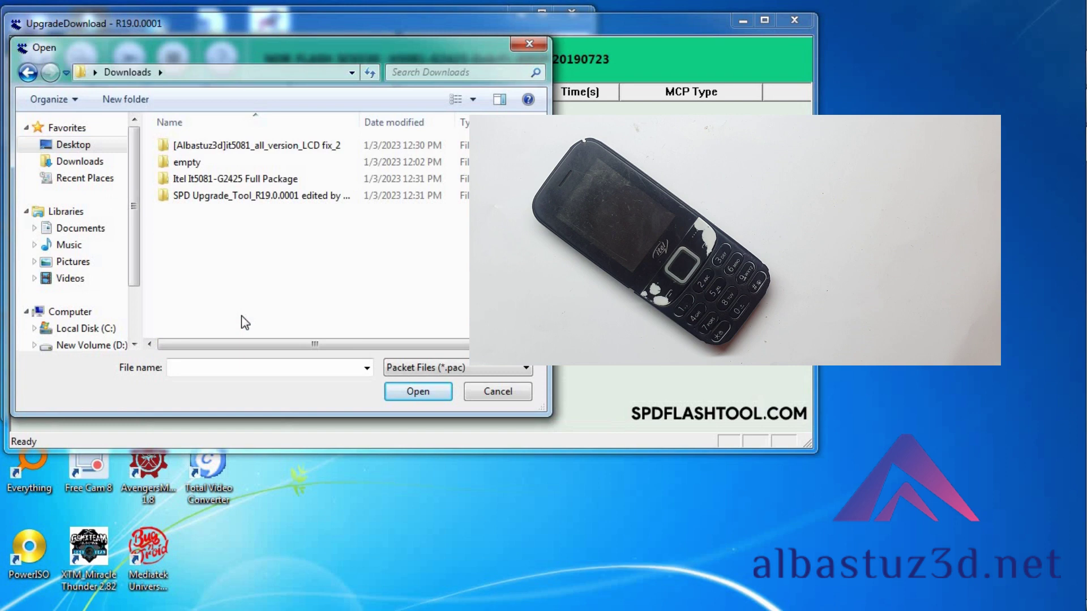
{"action": "double_click", "coordinate": [269, 148]}
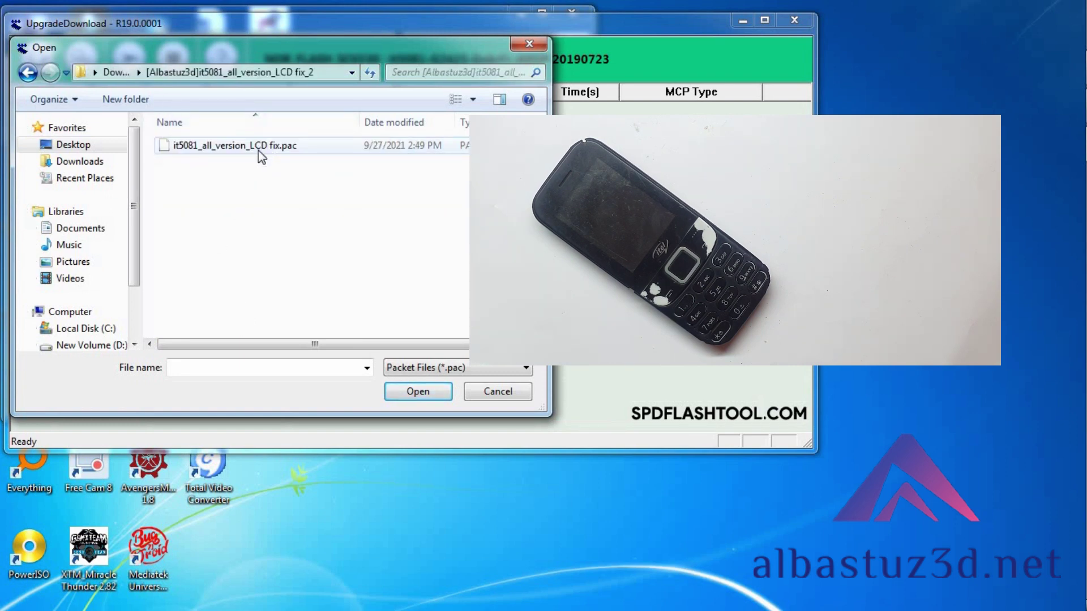
{"action": "double_click", "coordinate": [256, 149]}
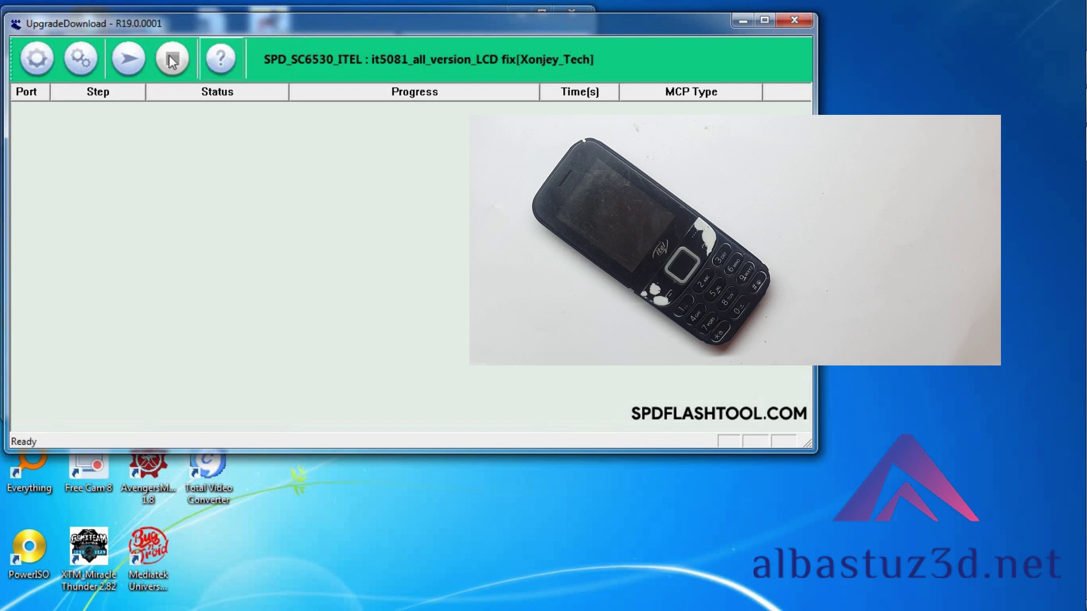
{"action": "left_click", "coordinate": [133, 62]}
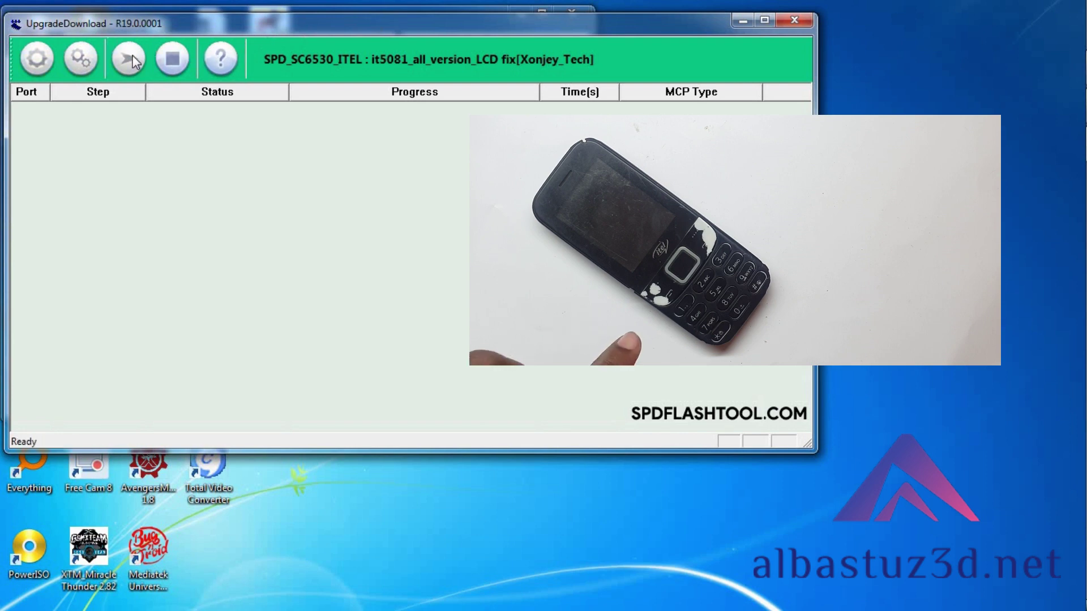